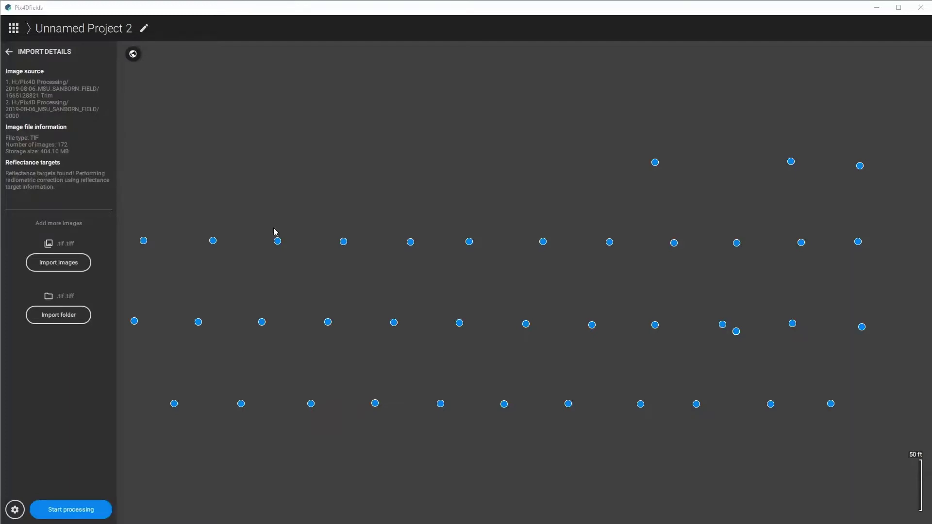
Step: Enable rig relative calibration, keep Clear sky, remove the maximum megapixel limit, and apply the processing options
{"action": "left_click", "coordinate": [11, 510]}
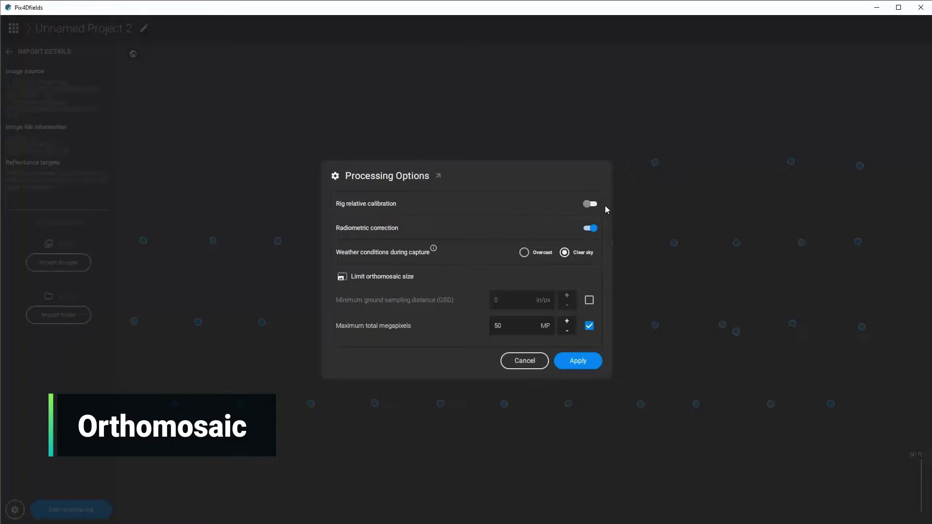
{"action": "left_click", "coordinate": [592, 206]}
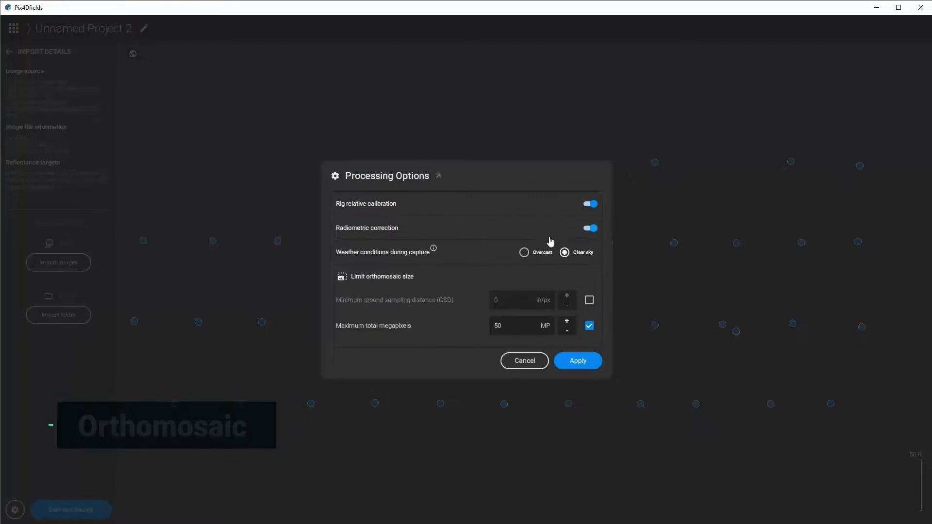
{"action": "left_click", "coordinate": [525, 253]}
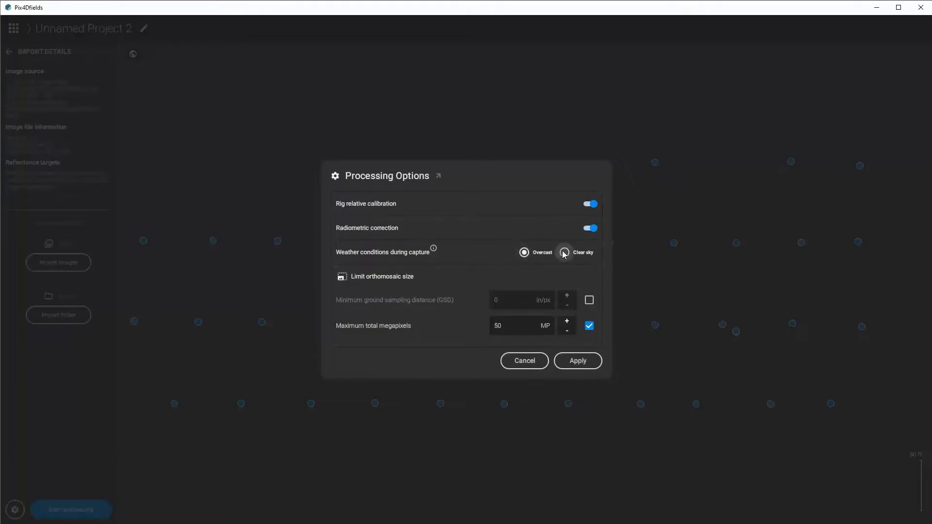
{"action": "left_click", "coordinate": [564, 253]}
{"action": "left_click", "coordinate": [590, 328]}
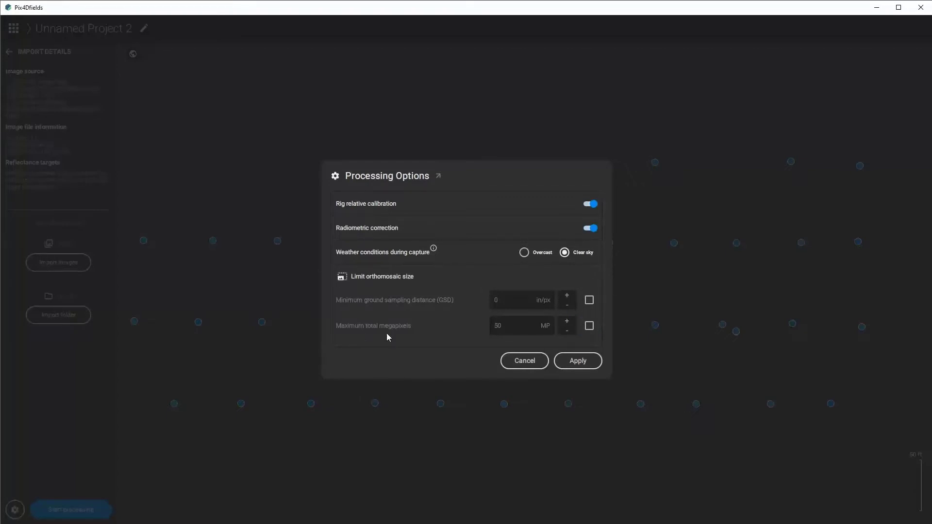
{"action": "left_click", "coordinate": [578, 362]}
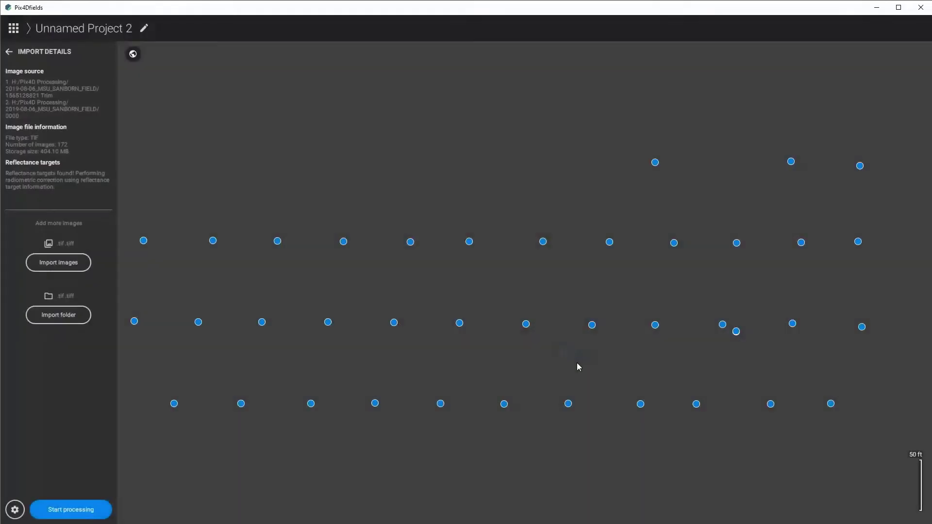
Step: Start processing the images into an orthomosaic and surface model
{"action": "left_click", "coordinate": [90, 510]}
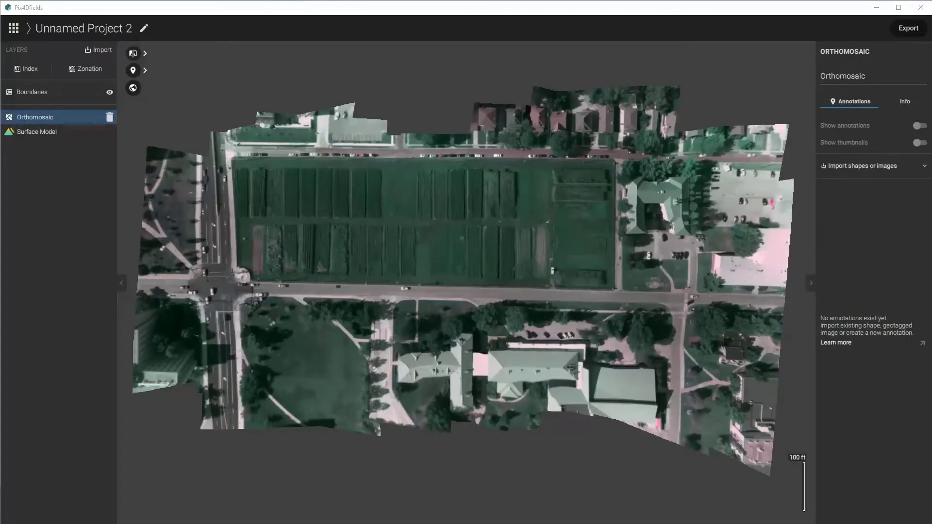
Step: Zoom in and center the trial field plots in the map view
{"action": "scroll", "coordinate": [441, 201], "scroll_direction": "up", "scroll_amount": 1}
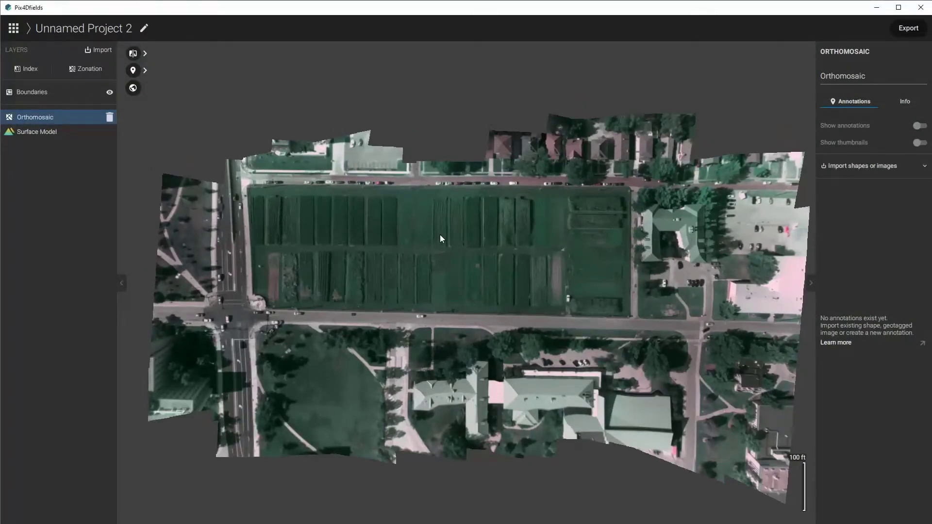
{"action": "scroll", "coordinate": [439, 238], "scroll_direction": "up", "scroll_amount": 2}
{"action": "left_click_drag", "start_coordinate": [441, 238], "coordinate": [488, 250]}
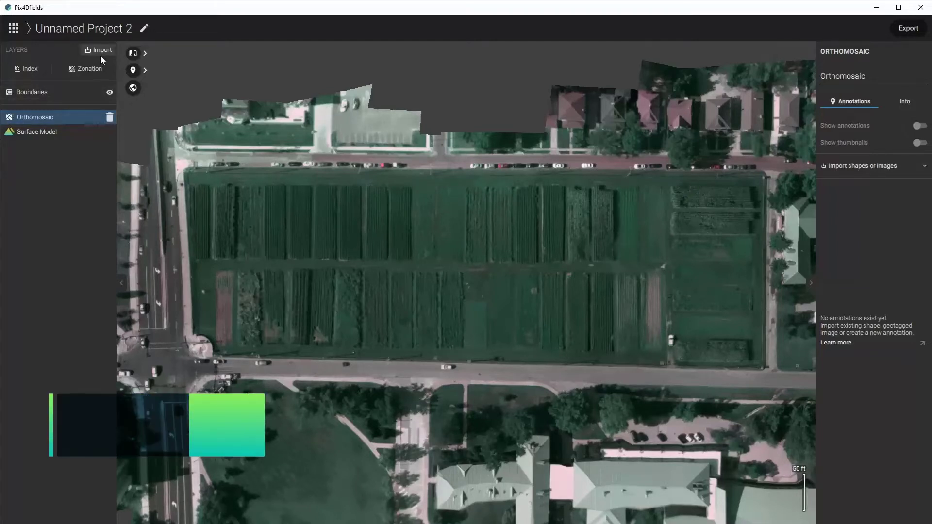
Step: Import Boundary.kml from D:\Pix4D Processing\Pix4Dfields Data\Export\MSU Sanborn Field as the field boundary
{"action": "left_click", "coordinate": [81, 94]}
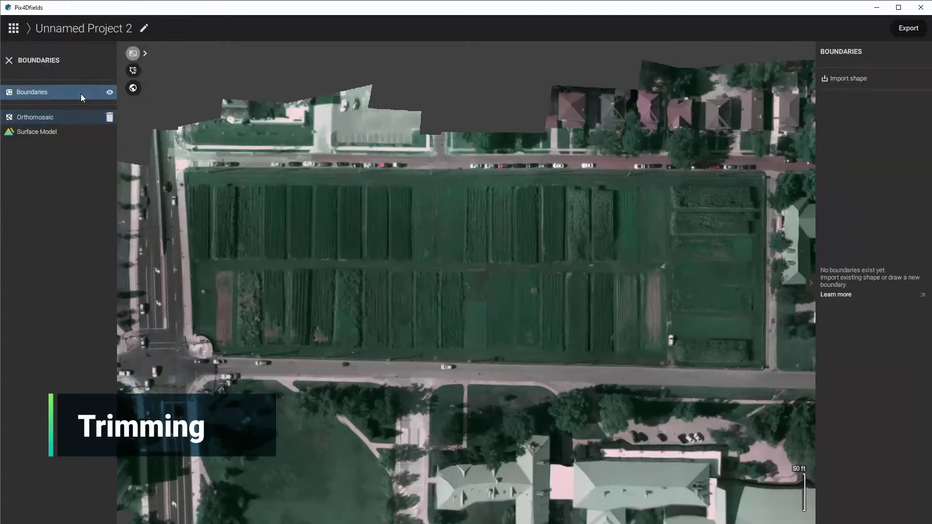
{"action": "left_click", "coordinate": [851, 80]}
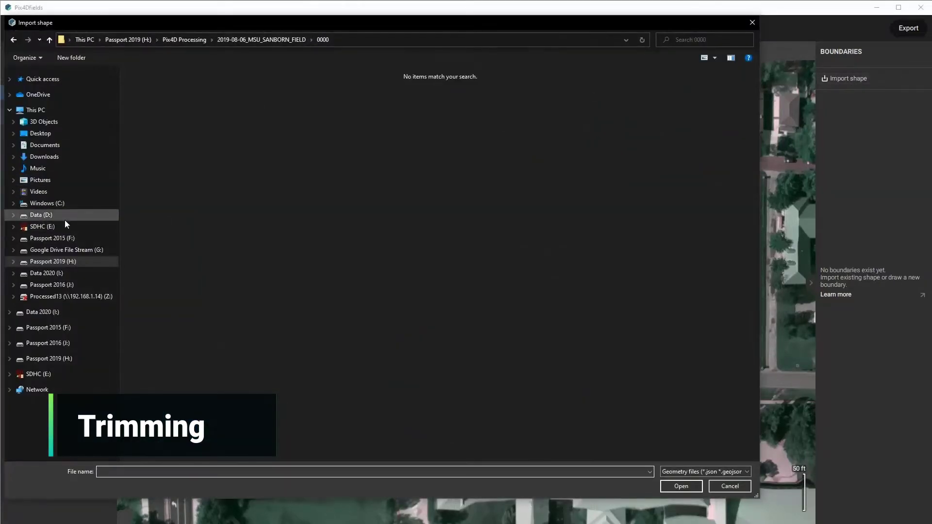
{"action": "left_click", "coordinate": [66, 216]}
{"action": "double_click", "coordinate": [168, 125]}
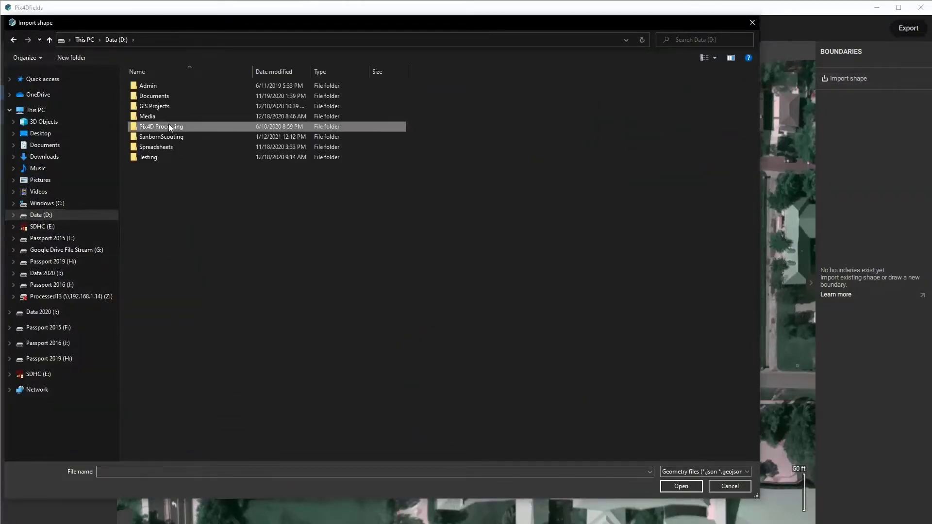
{"action": "double_click", "coordinate": [169, 87]}
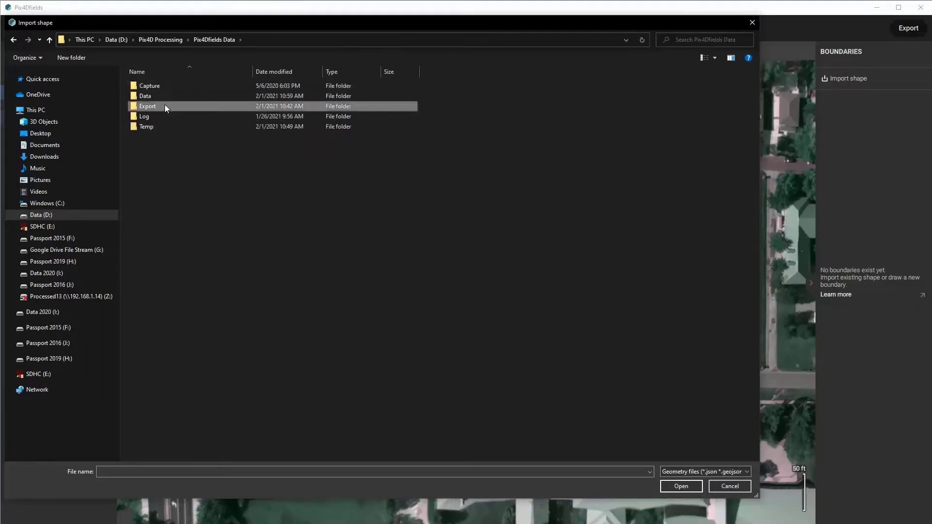
{"action": "double_click", "coordinate": [164, 105]}
{"action": "double_click", "coordinate": [169, 98]}
{"action": "double_click", "coordinate": [168, 101]}
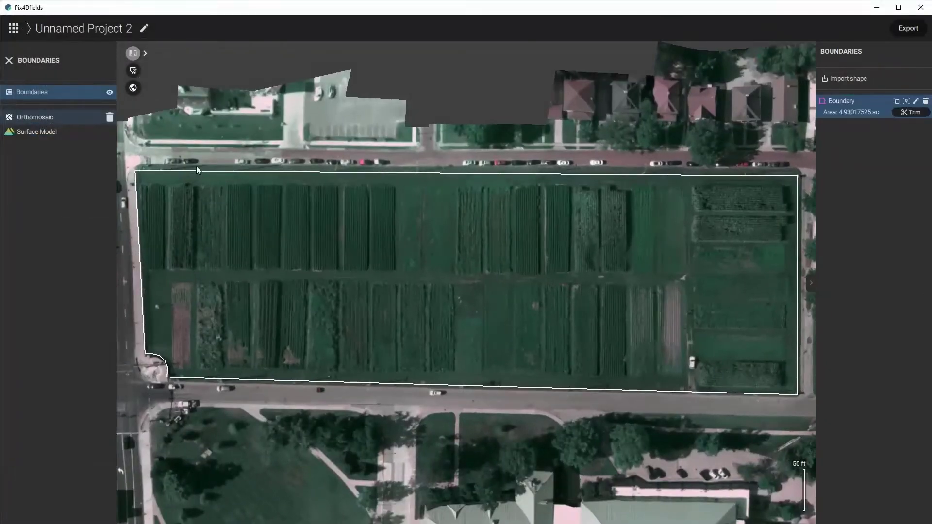
Step: Trim the orthomosaic to the imported field boundary
{"action": "left_click", "coordinate": [902, 112]}
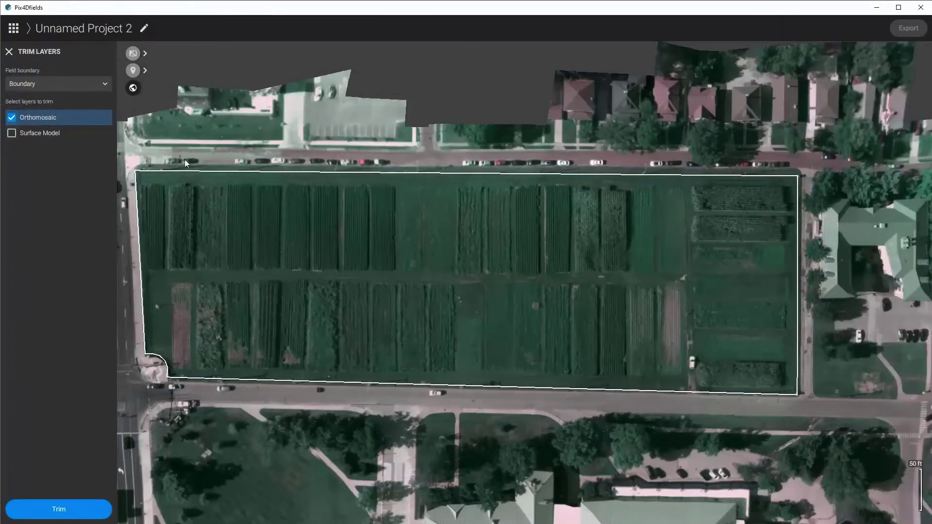
{"action": "left_click", "coordinate": [91, 514]}
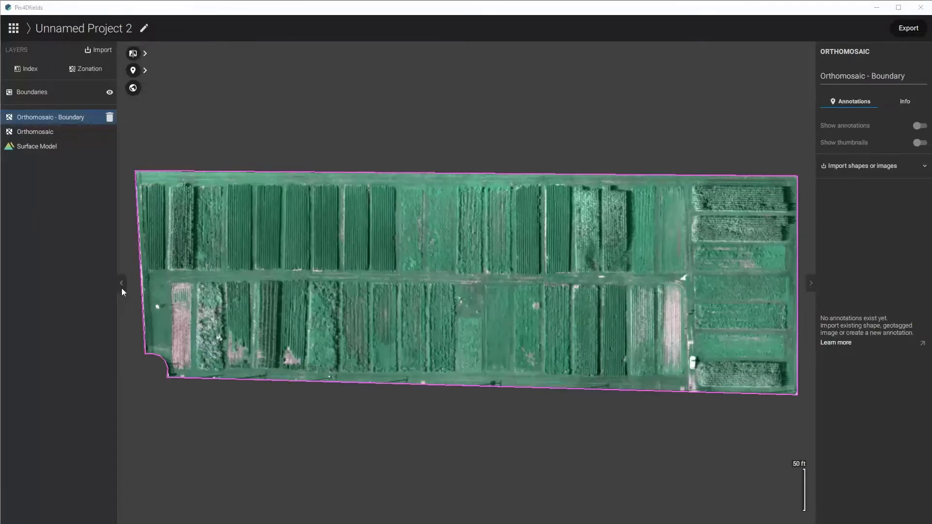
Step: Import Sanborn Field Plot Padded.json as plot shape annotations
{"action": "left_click", "coordinate": [862, 168]}
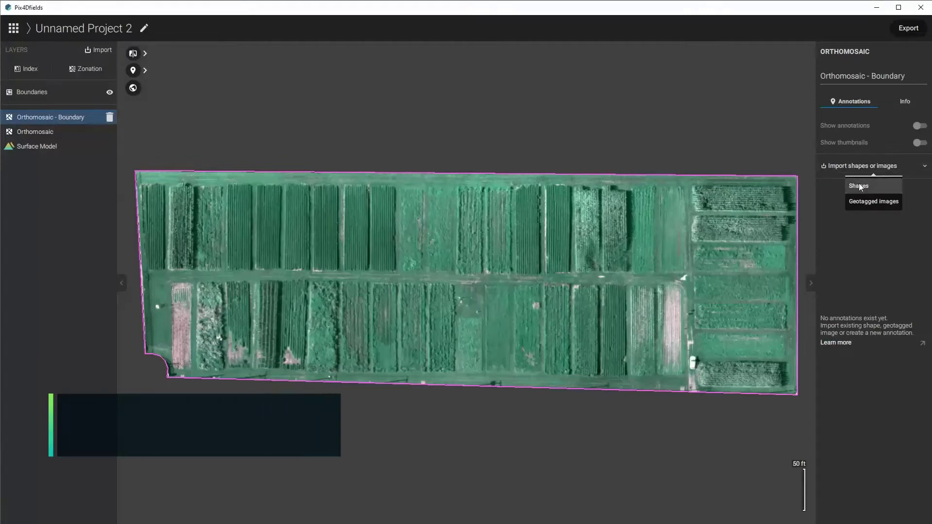
{"action": "left_click", "coordinate": [858, 185]}
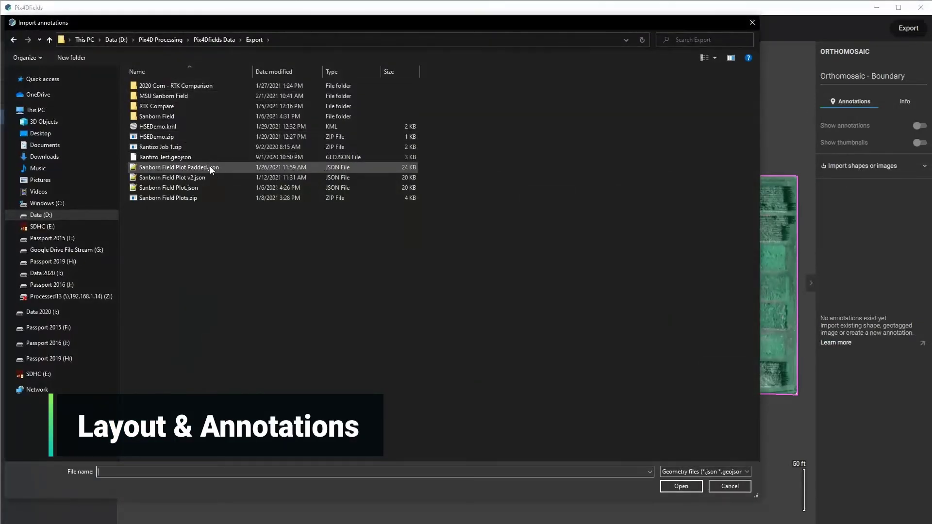
{"action": "double_click", "coordinate": [210, 168]}
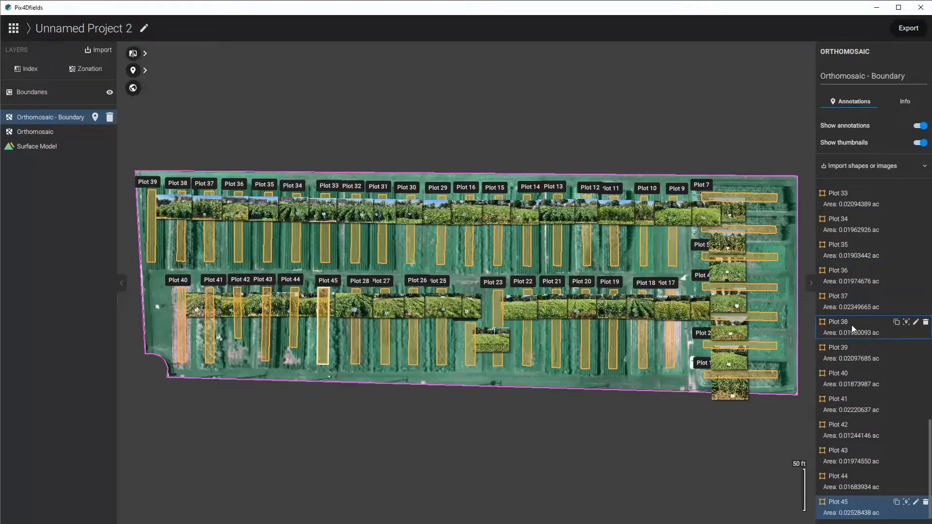
Step: View Plot 22's photo full size, then close its card without changes
{"action": "left_click", "coordinate": [528, 284]}
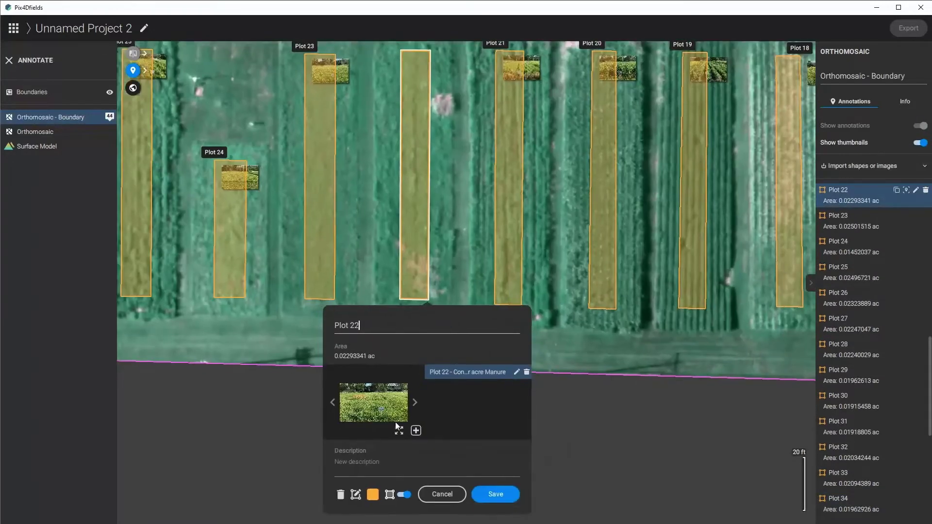
{"action": "left_click", "coordinate": [397, 429]}
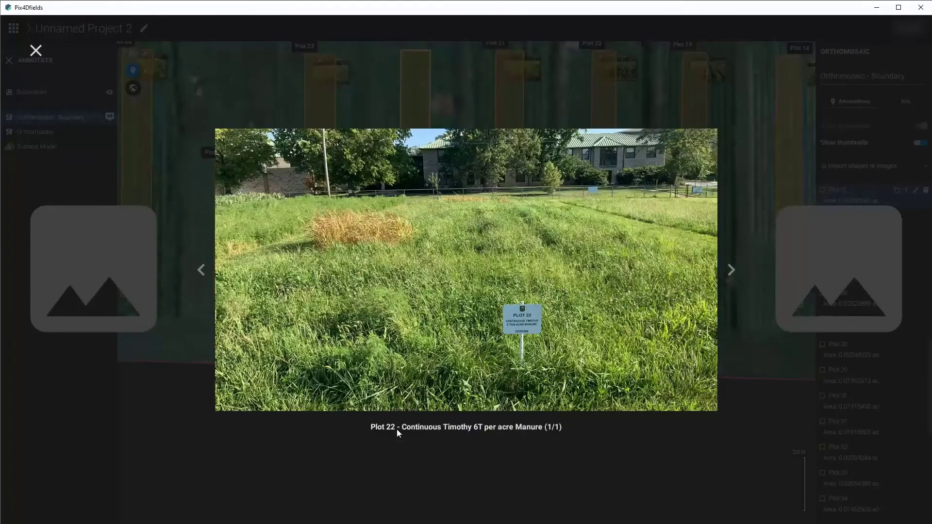
{"action": "left_click", "coordinate": [36, 51]}
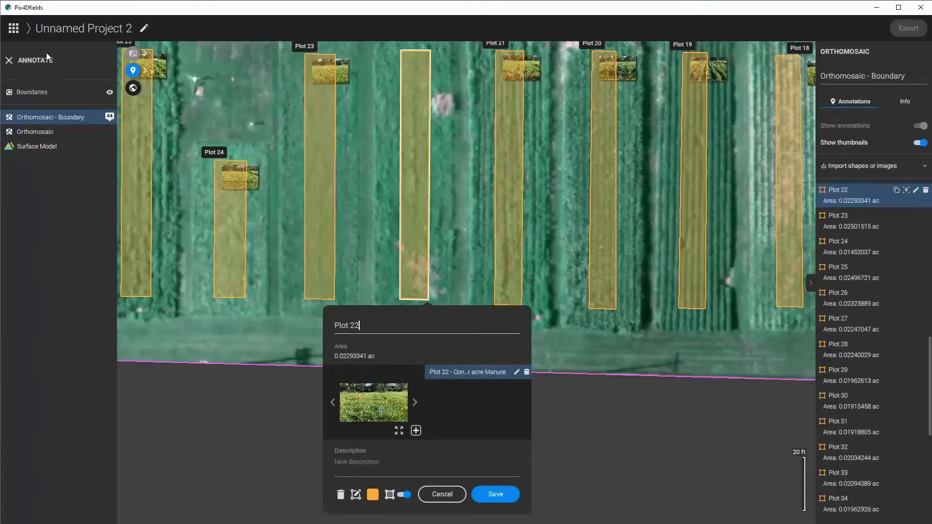
{"action": "left_click", "coordinate": [492, 493]}
Step: Review Plot 34's photo and save its card, then zoom out and select Plot 45
{"action": "left_click_drag", "start_coordinate": [248, 130], "coordinate": [643, 353]}
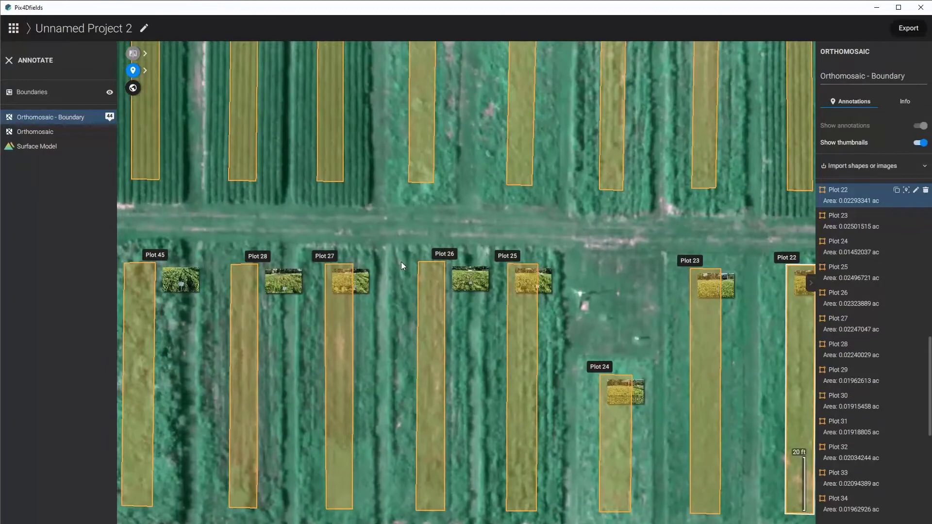
{"action": "scroll", "coordinate": [401, 261], "scroll_direction": "down", "scroll_amount": 5}
{"action": "scroll", "coordinate": [354, 226], "scroll_direction": "up", "scroll_amount": 4}
{"action": "scroll", "coordinate": [450, 316], "scroll_direction": "down", "scroll_amount": 1}
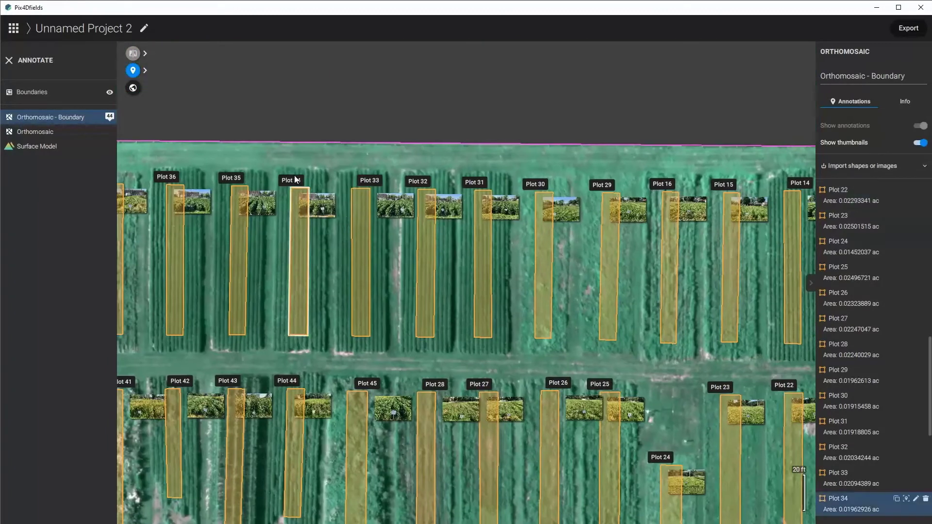
{"action": "left_click", "coordinate": [296, 179]}
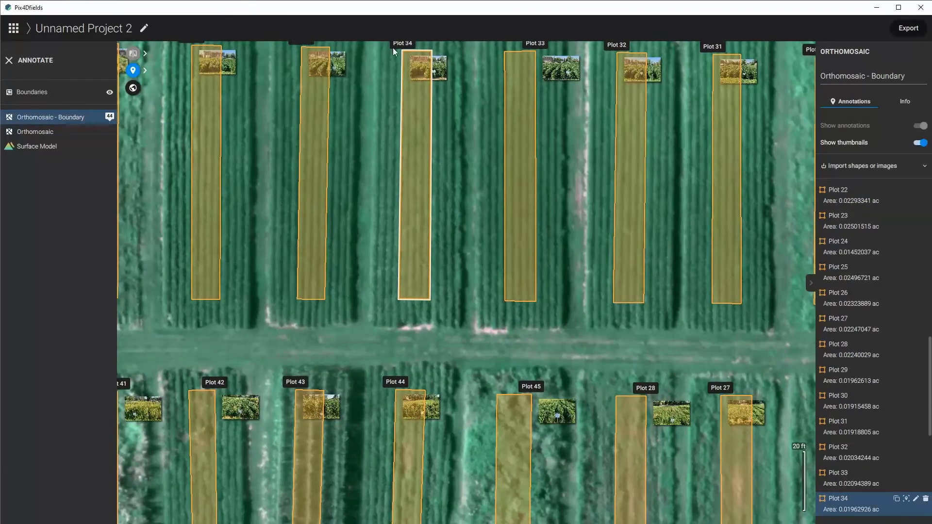
{"action": "left_click", "coordinate": [396, 46]}
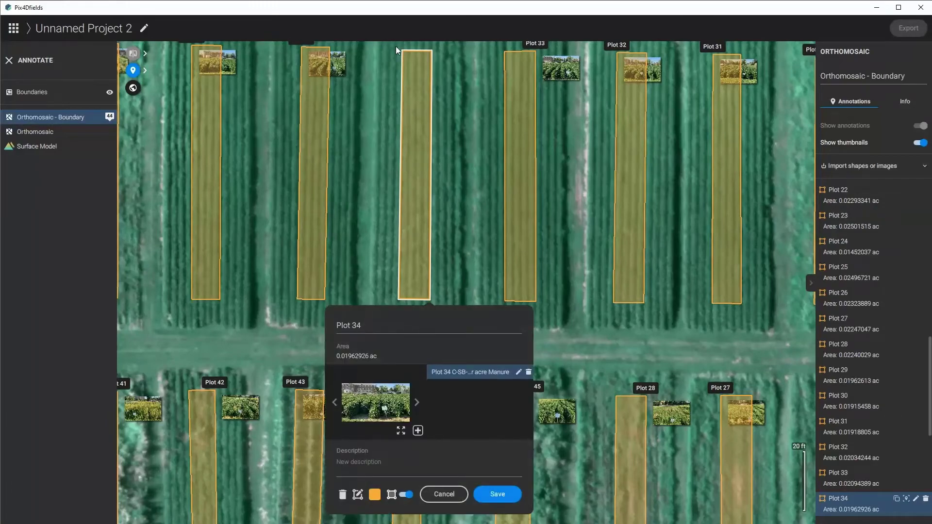
{"action": "left_click", "coordinate": [401, 432]}
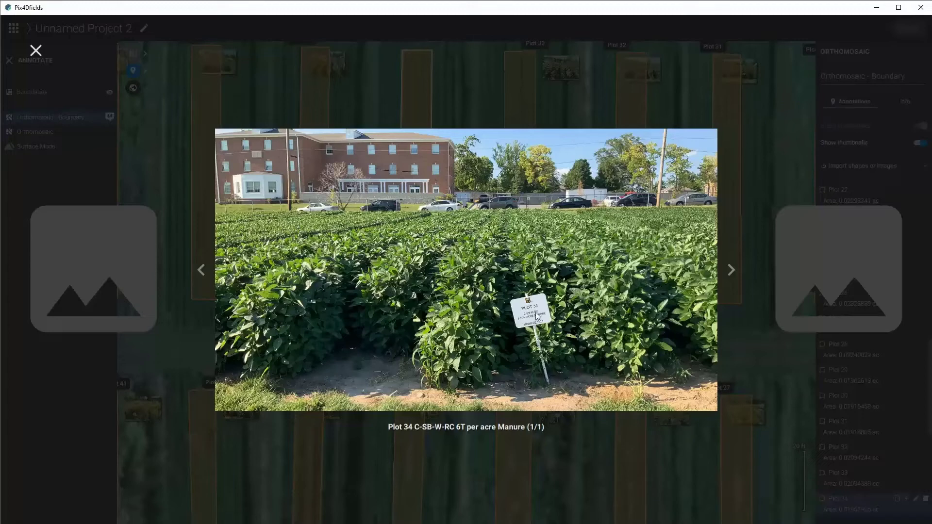
{"action": "left_click", "coordinate": [36, 51]}
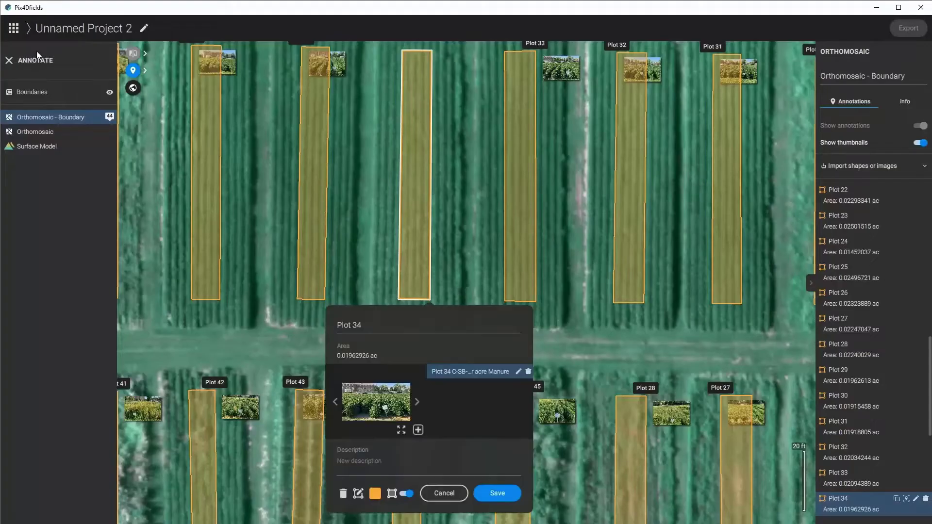
{"action": "left_click", "coordinate": [490, 488]}
{"action": "scroll", "coordinate": [388, 362], "scroll_direction": "down", "scroll_amount": 5}
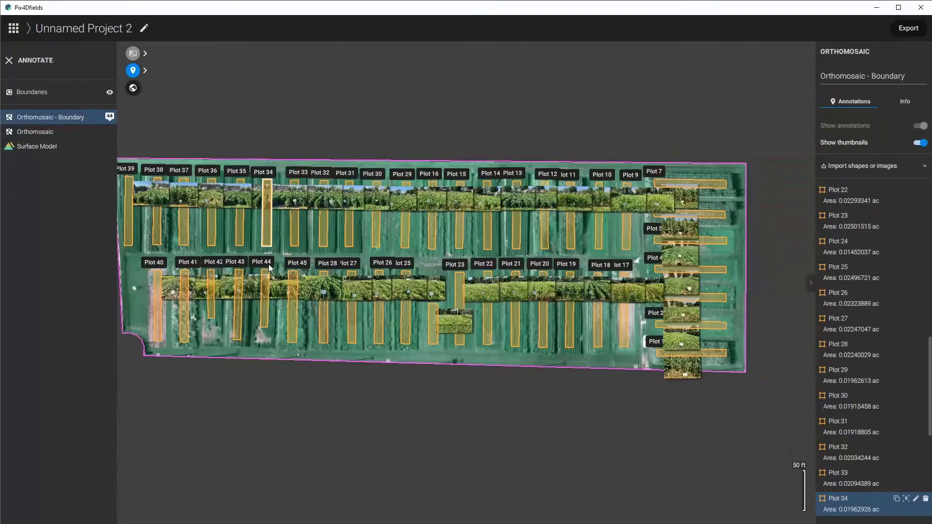
{"action": "left_click", "coordinate": [296, 264]}
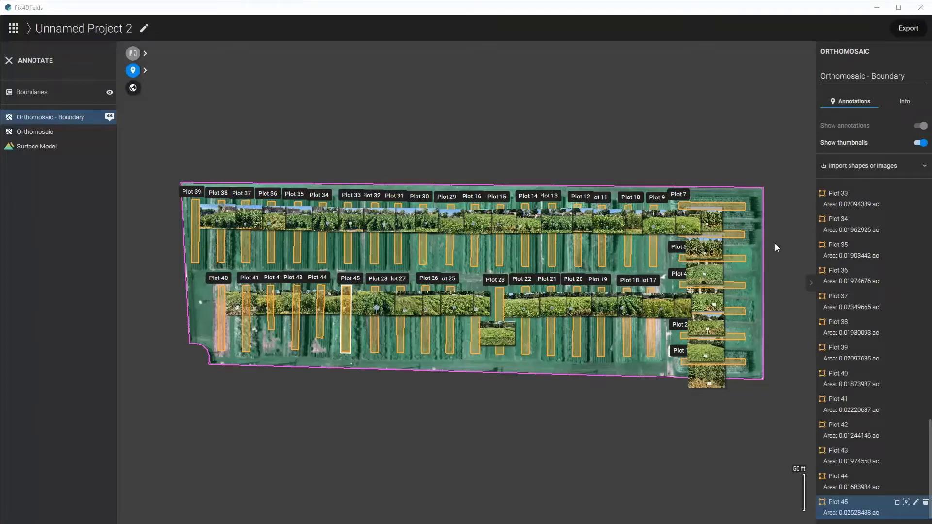
Step: Generate NDVI and NDRE index layers from the Orthomosaic - Boundary layer
{"action": "left_click", "coordinate": [9, 61]}
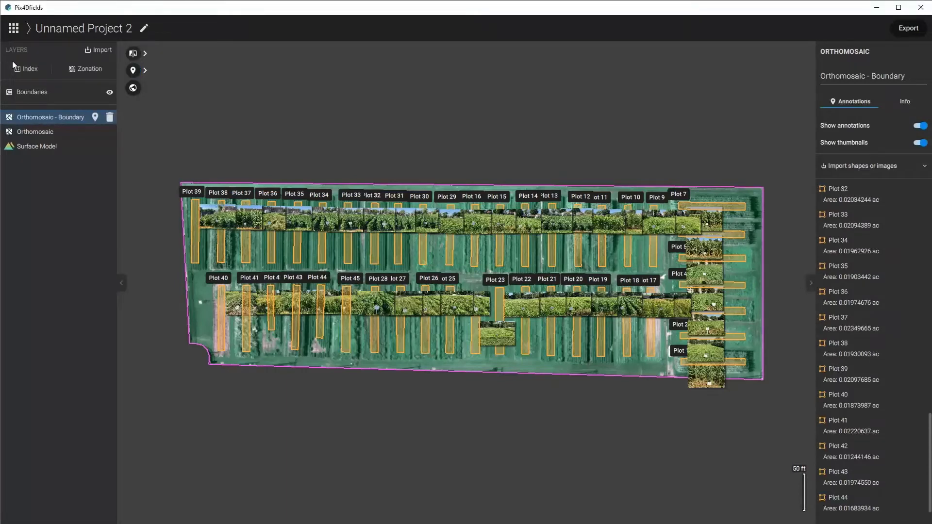
{"action": "left_click", "coordinate": [36, 72]}
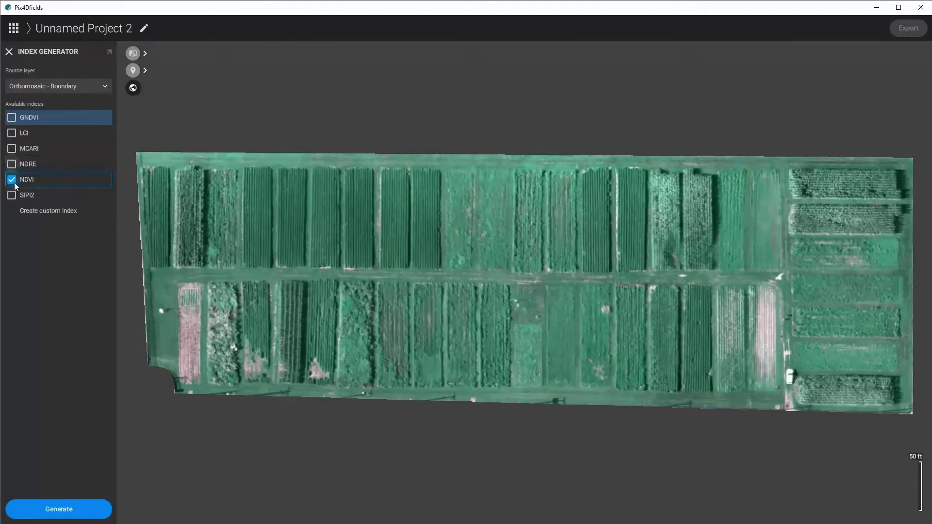
{"action": "left_click", "coordinate": [11, 165]}
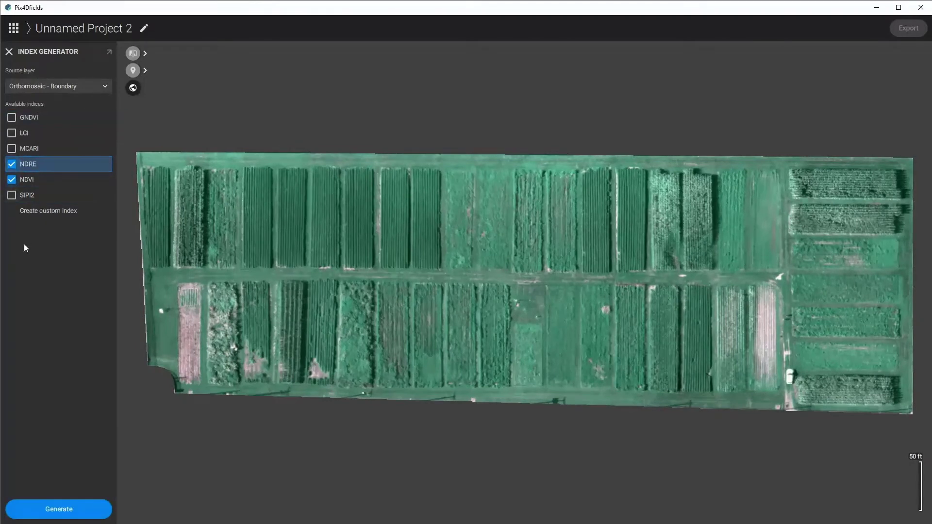
{"action": "left_click", "coordinate": [90, 512]}
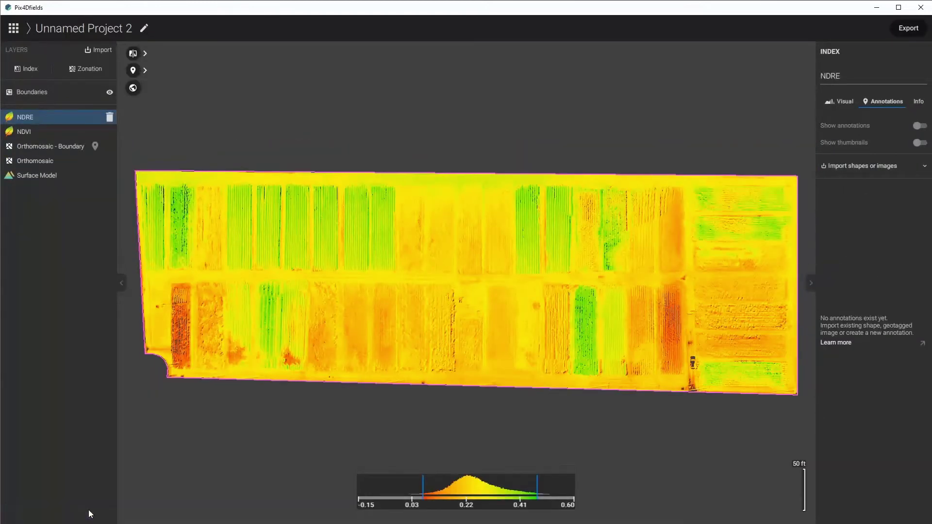
Step: Color the NDVI map with the Thermal palette over a 0.44–0.92 range
{"action": "left_click", "coordinate": [34, 135]}
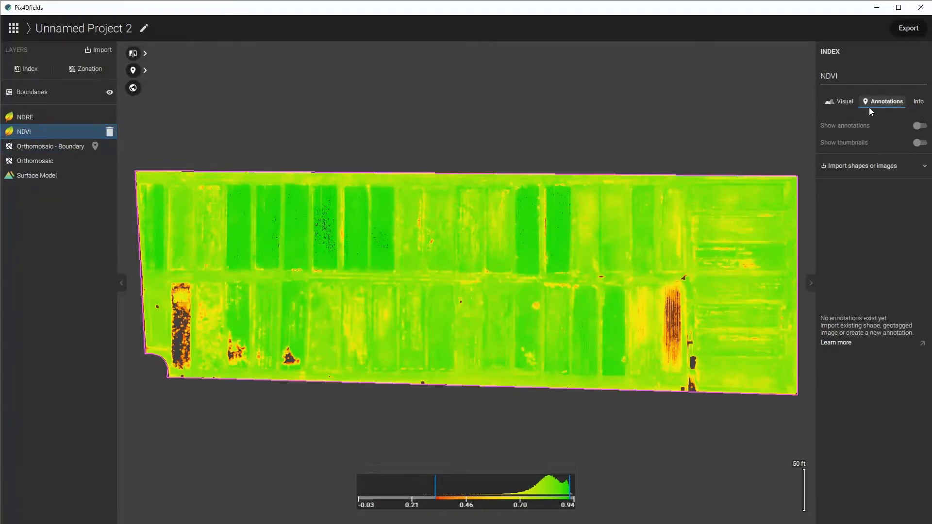
{"action": "left_click", "coordinate": [845, 102]}
{"action": "left_click", "coordinate": [847, 178]}
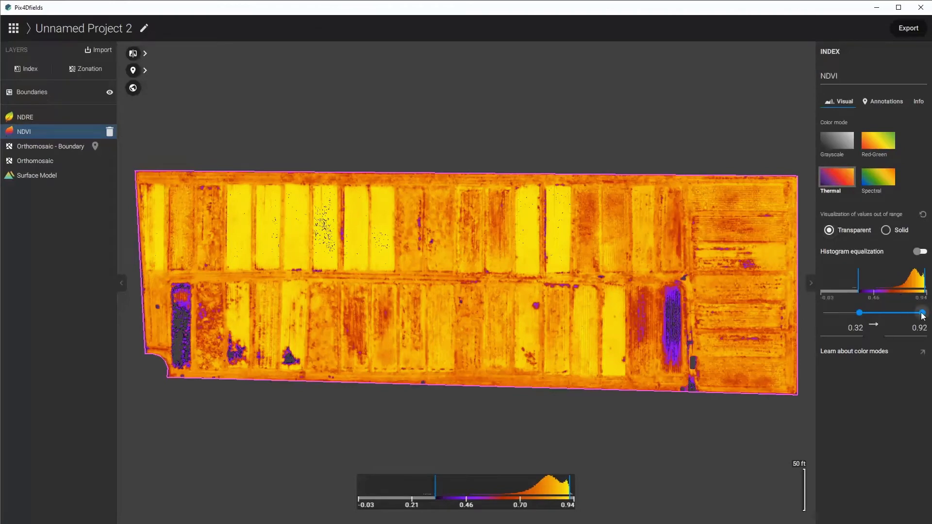
{"action": "left_click_drag", "start_coordinate": [921, 313], "coordinate": [921, 316]}
{"action": "left_click_drag", "start_coordinate": [859, 314], "coordinate": [873, 315]}
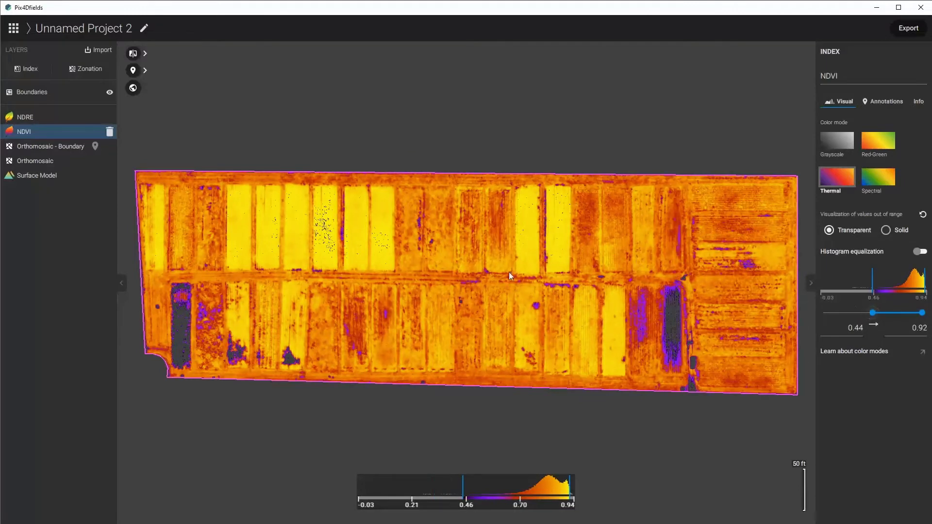
Step: Color the NDRE map with Spectral over 0.11–0.41 with histogram equalization on
{"action": "left_click", "coordinate": [24, 116]}
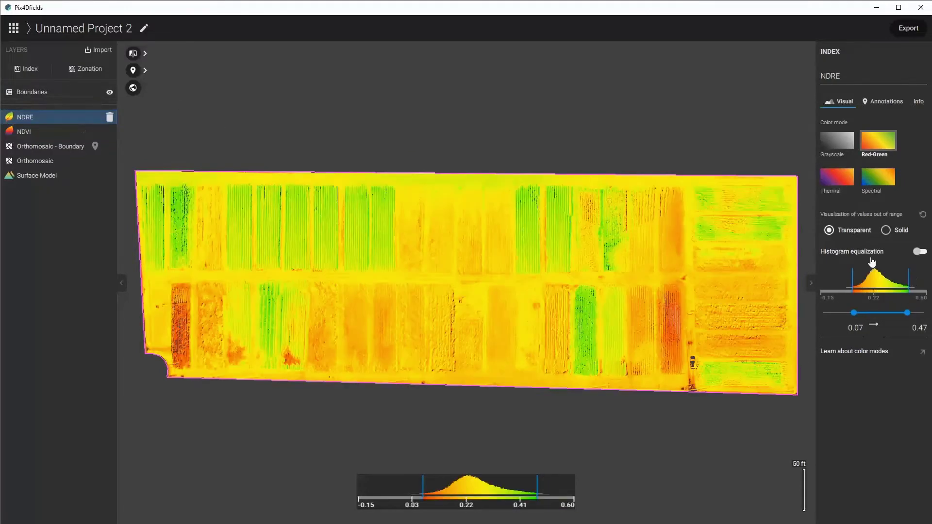
{"action": "left_click", "coordinate": [877, 182]}
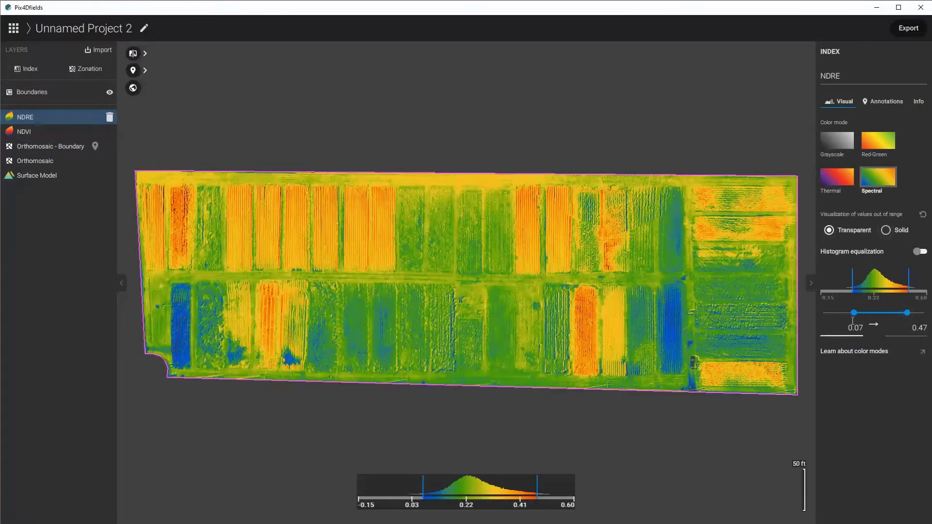
{"action": "left_click_drag", "start_coordinate": [854, 314], "coordinate": [899, 316]}
{"action": "left_click", "coordinate": [920, 251]}
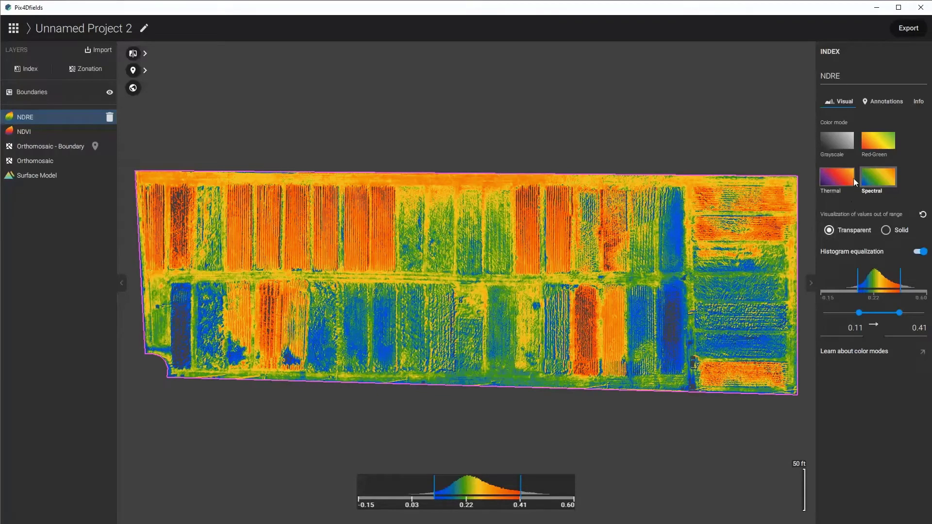
Step: Import Sanborn Field Plot Padded.json annotations onto the NDRE map and hide their thumbnails
{"action": "left_click", "coordinate": [872, 100]}
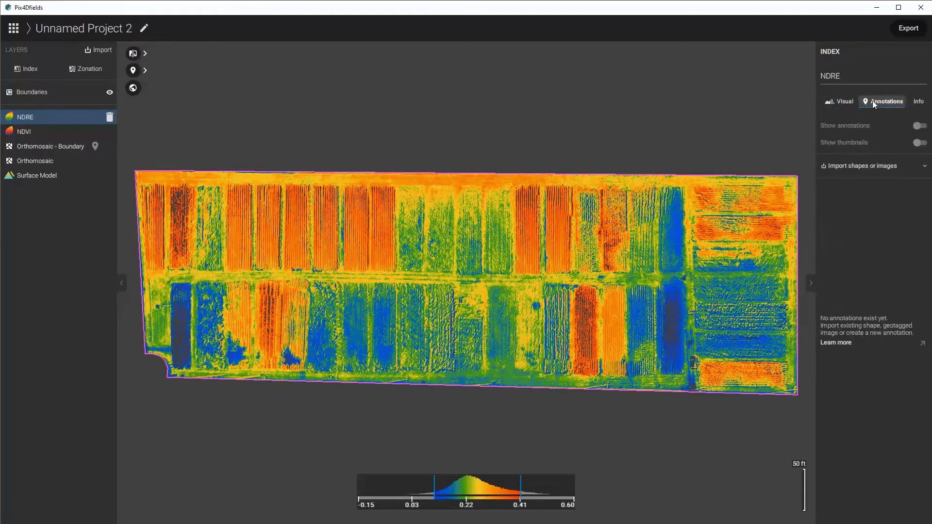
{"action": "left_click", "coordinate": [893, 162]}
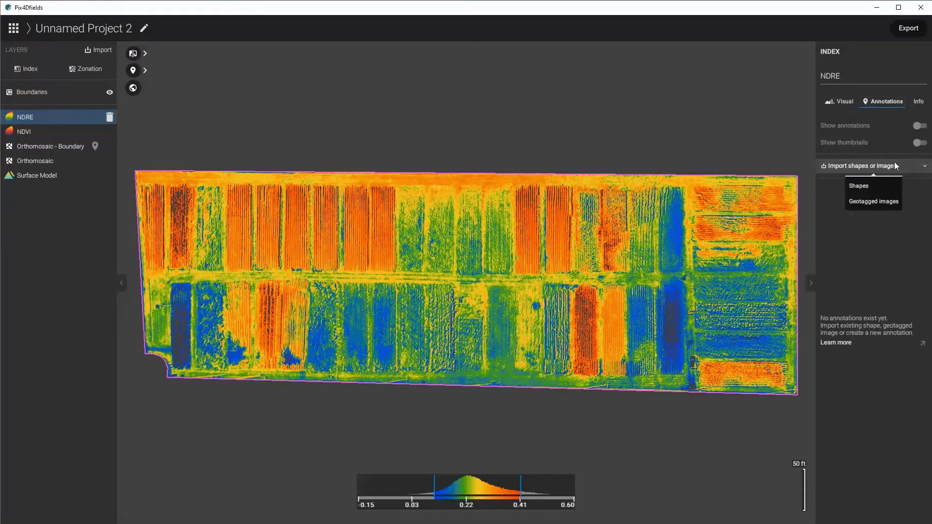
{"action": "left_click", "coordinate": [872, 187]}
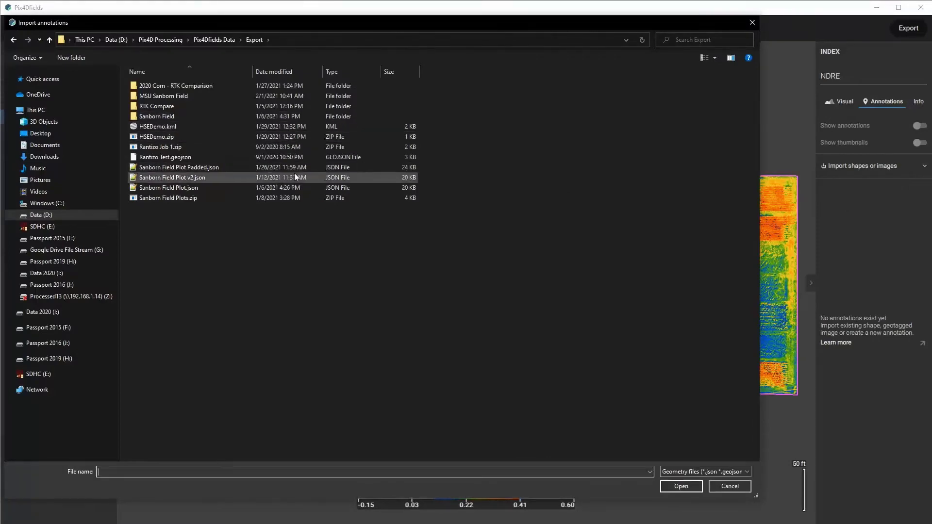
{"action": "left_click", "coordinate": [295, 167]}
{"action": "double_click", "coordinate": [295, 167]}
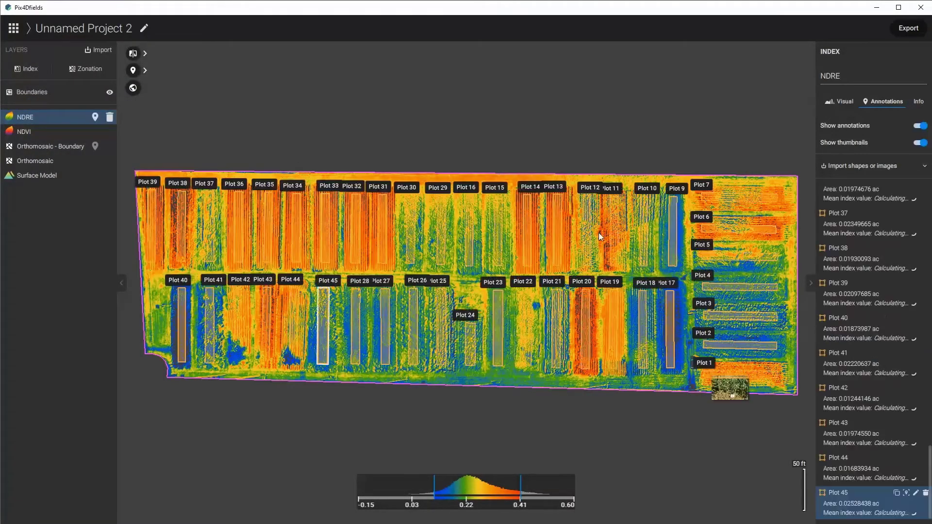
{"action": "left_click", "coordinate": [919, 126]}
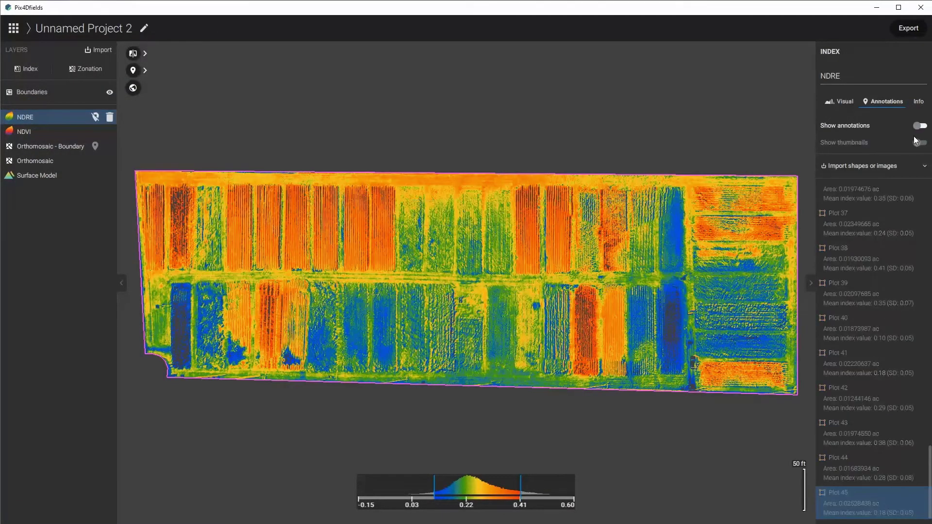
{"action": "left_click", "coordinate": [919, 126]}
{"action": "left_click", "coordinate": [921, 143]}
Step: Import the same plot annotations onto the NDVI map without thumbnails, then reselect NDRE
{"action": "left_click", "coordinate": [42, 132]}
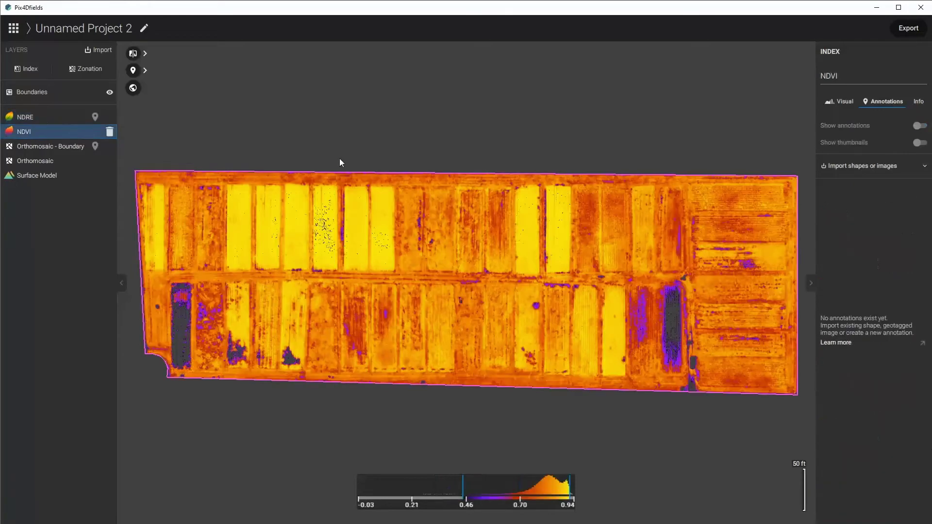
{"action": "left_click", "coordinate": [852, 166]}
{"action": "left_click", "coordinate": [858, 184]}
{"action": "double_click", "coordinate": [182, 168]}
{"action": "left_click", "coordinate": [925, 143]}
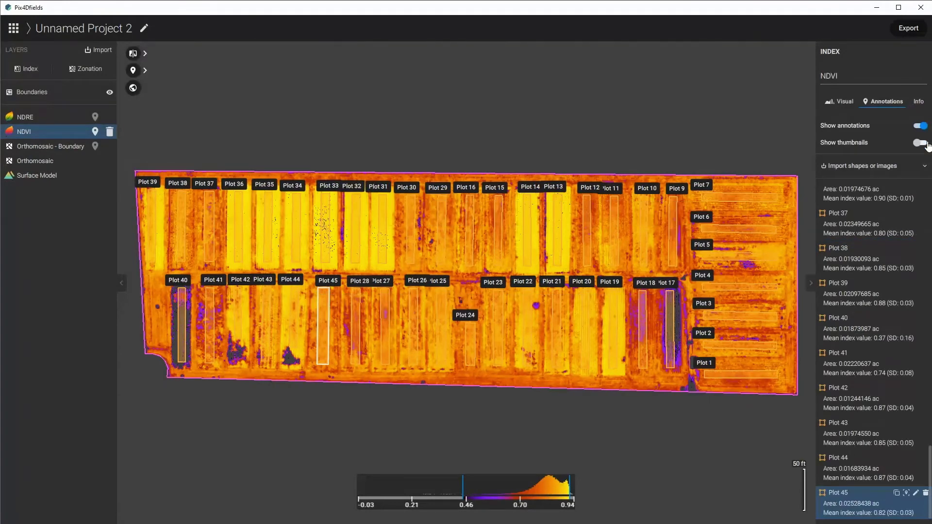
{"action": "left_click", "coordinate": [840, 106]}
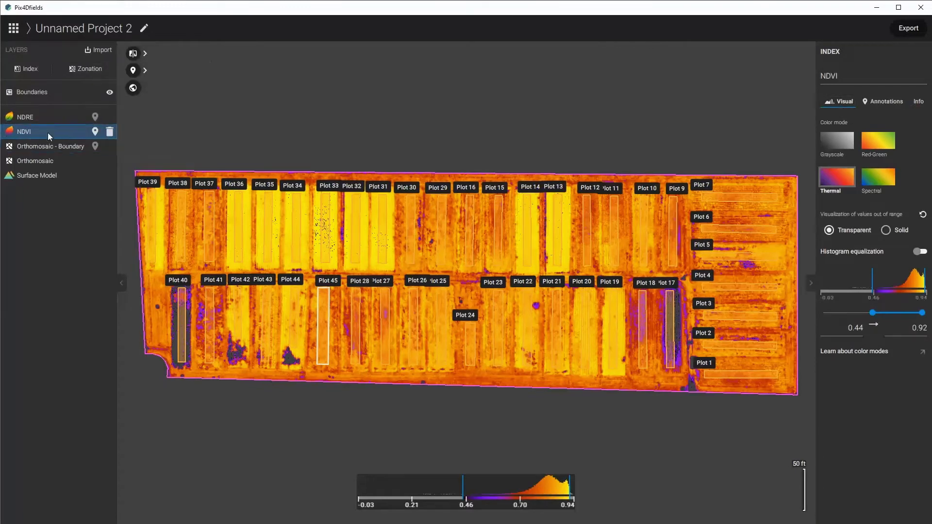
{"action": "left_click", "coordinate": [26, 122]}
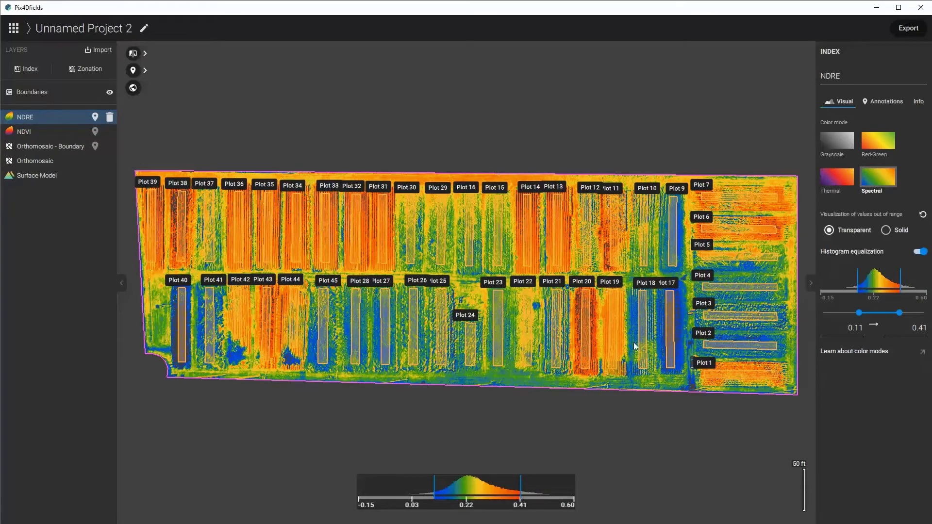
Step: Export statistics for the NDRE and NDVI layers using the Point ("12.3") decimal separator
{"action": "left_click", "coordinate": [904, 31]}
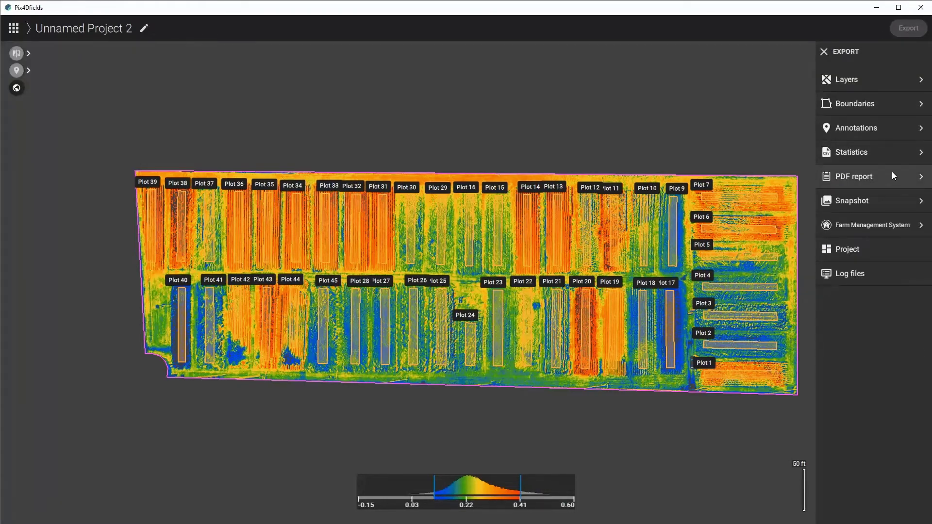
{"action": "left_click", "coordinate": [891, 159]}
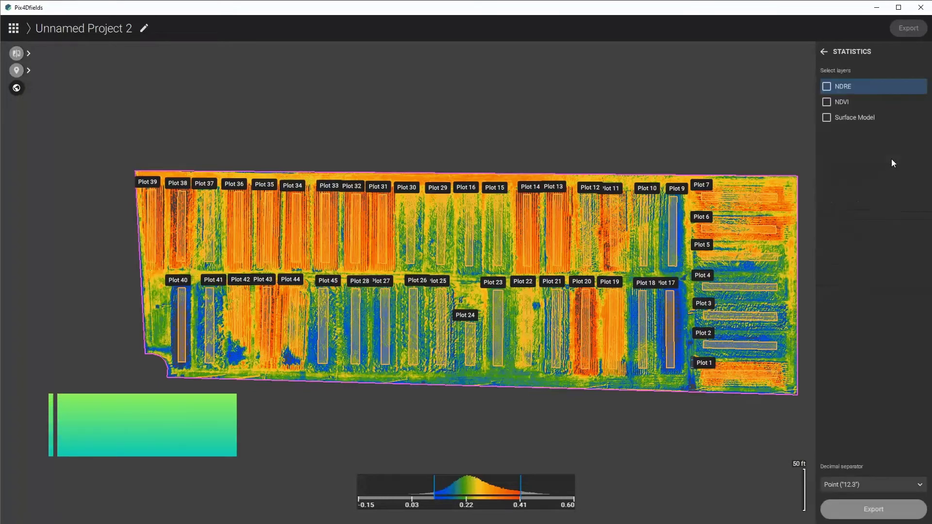
{"action": "left_click", "coordinate": [828, 86]}
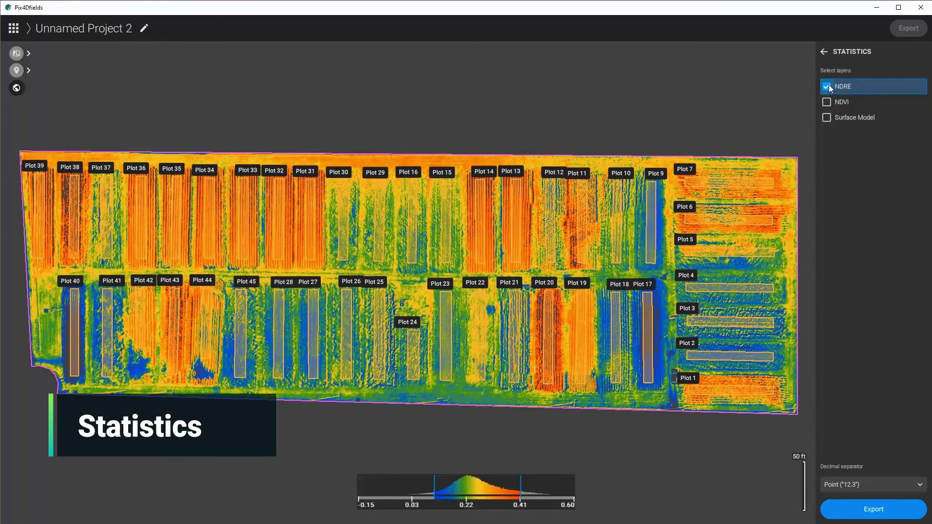
{"action": "left_click", "coordinate": [827, 101]}
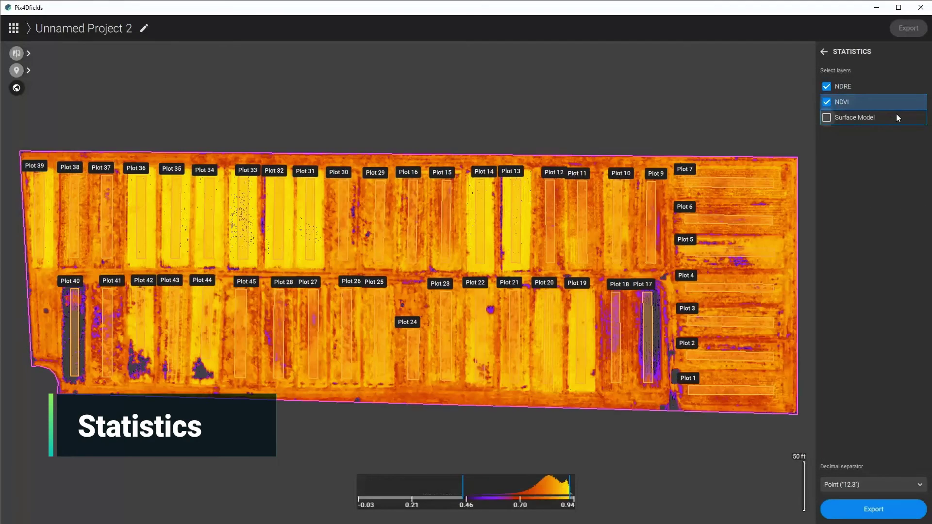
{"action": "left_click", "coordinate": [876, 483]}
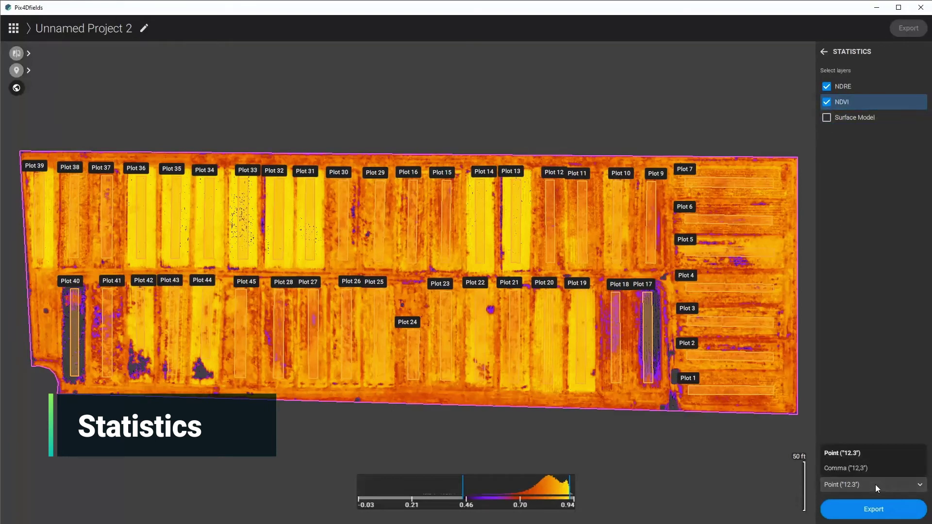
{"action": "left_click", "coordinate": [870, 468]}
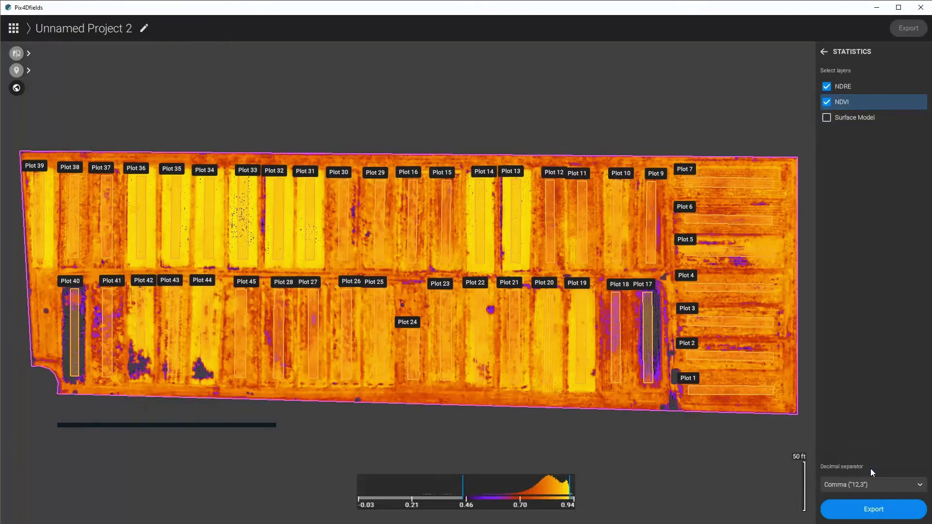
{"action": "left_click", "coordinate": [871, 485]}
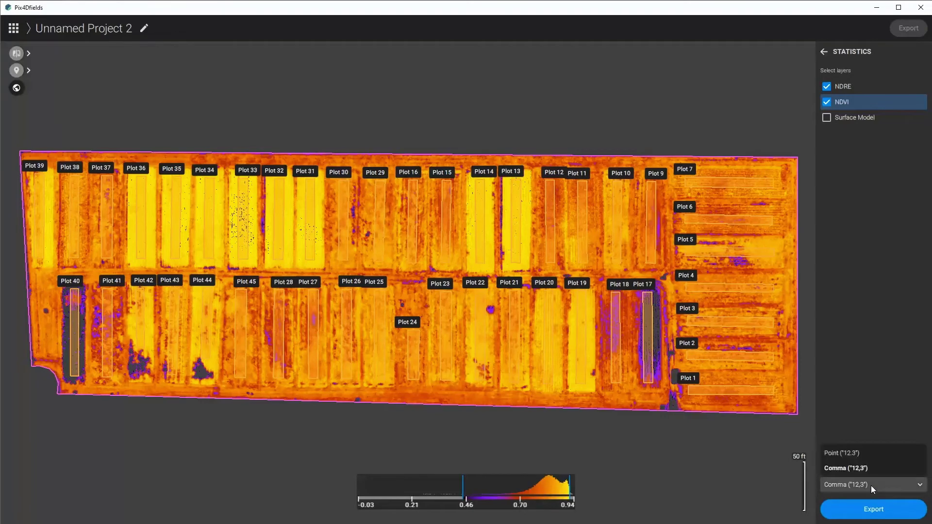
{"action": "left_click", "coordinate": [855, 459]}
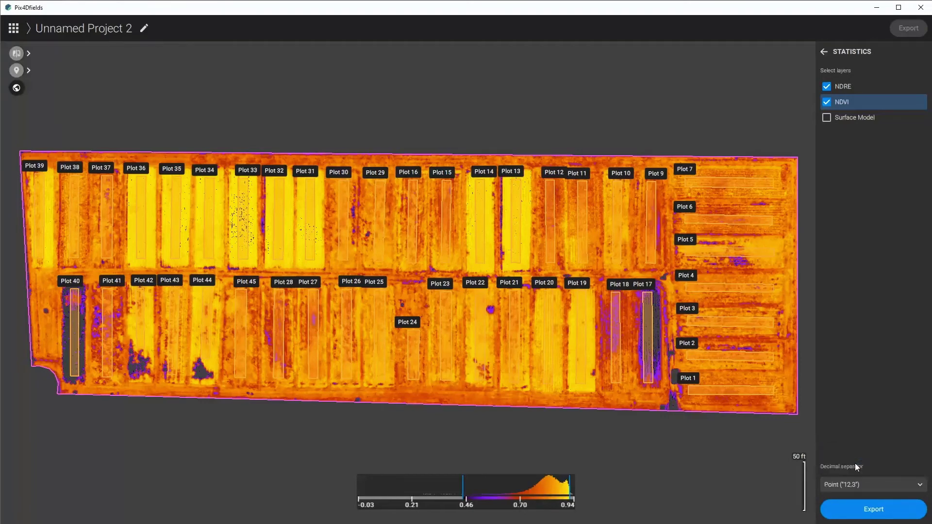
{"action": "left_click", "coordinate": [860, 517]}
Step: Confirm the export folder so NDRE-annotation-statistics.csv is written
{"action": "left_click", "coordinate": [675, 486]}
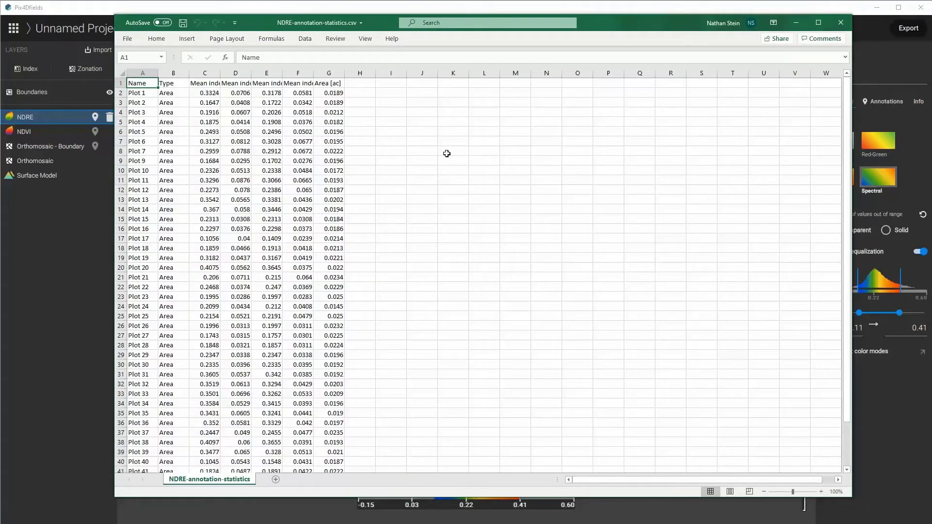
Step: AutoFit columns C, D, E and F to their full headers, then shift the window slightly left
{"action": "double_click", "coordinate": [220, 75]}
{"action": "left_click", "coordinate": [283, 72]}
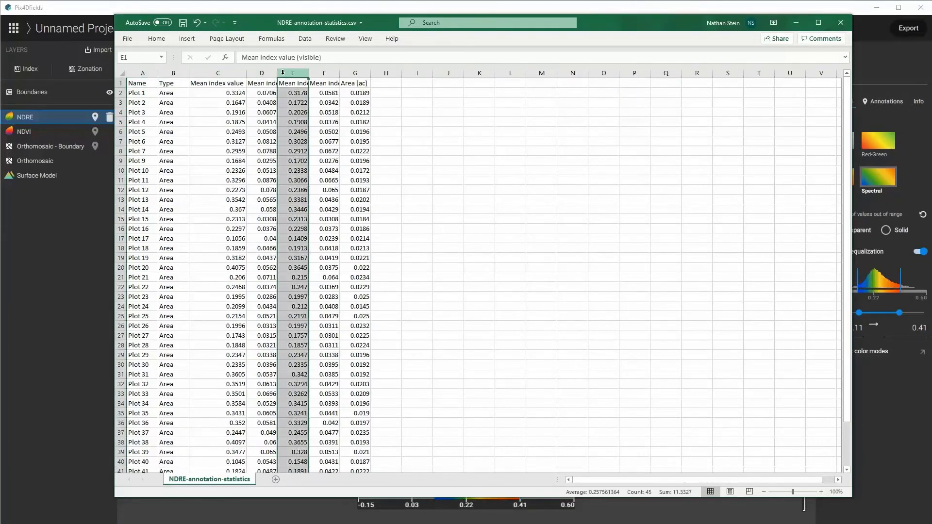
{"action": "double_click", "coordinate": [277, 72]}
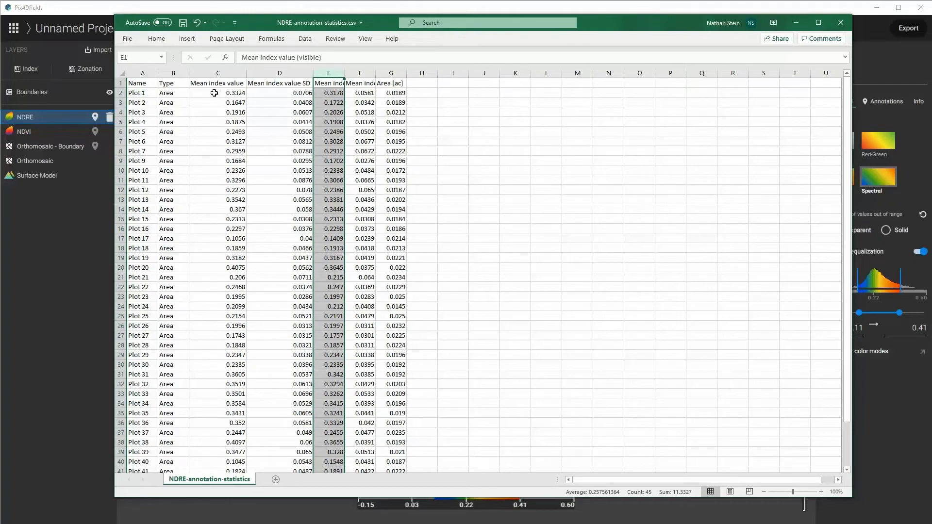
{"action": "left_click_drag", "start_coordinate": [231, 92], "coordinate": [245, 185]}
{"action": "left_click_drag", "start_coordinate": [284, 92], "coordinate": [290, 195]}
{"action": "double_click", "coordinate": [345, 73]}
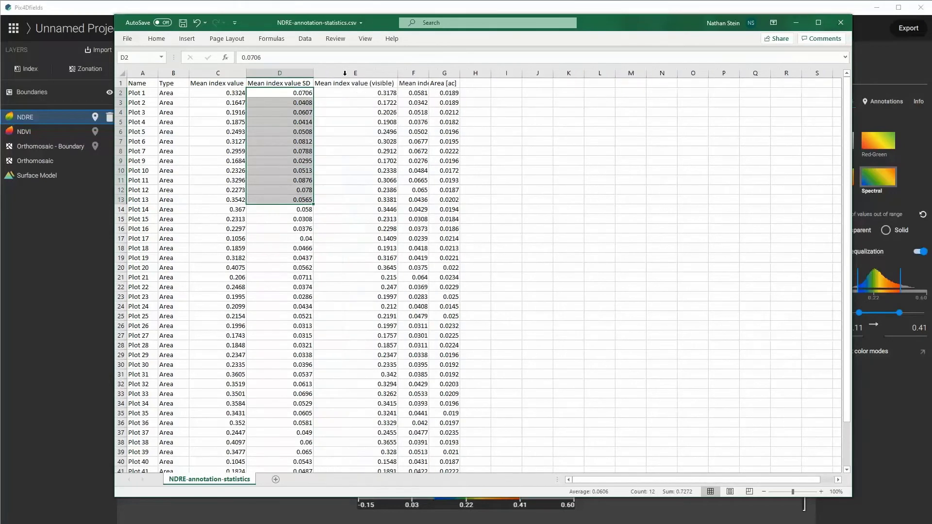
{"action": "double_click", "coordinate": [428, 73]}
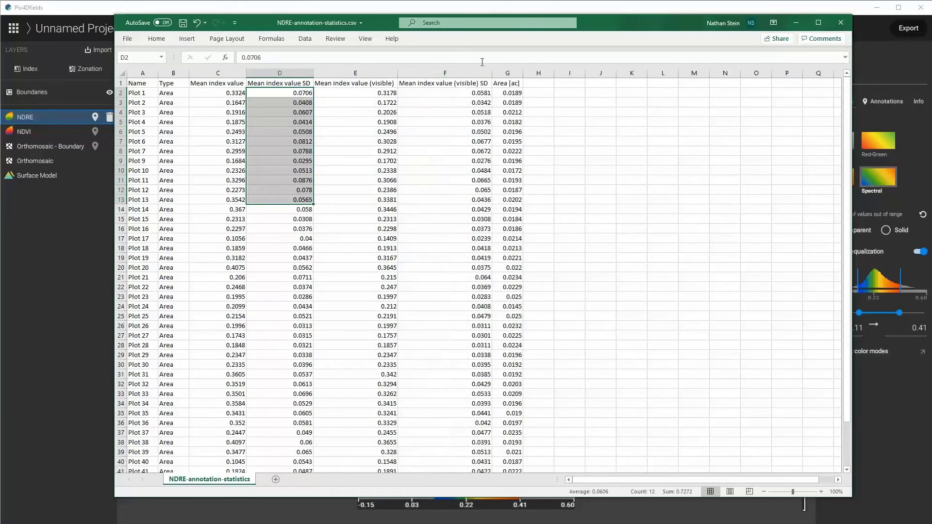
{"action": "left_click_drag", "start_coordinate": [364, 92], "coordinate": [360, 157]}
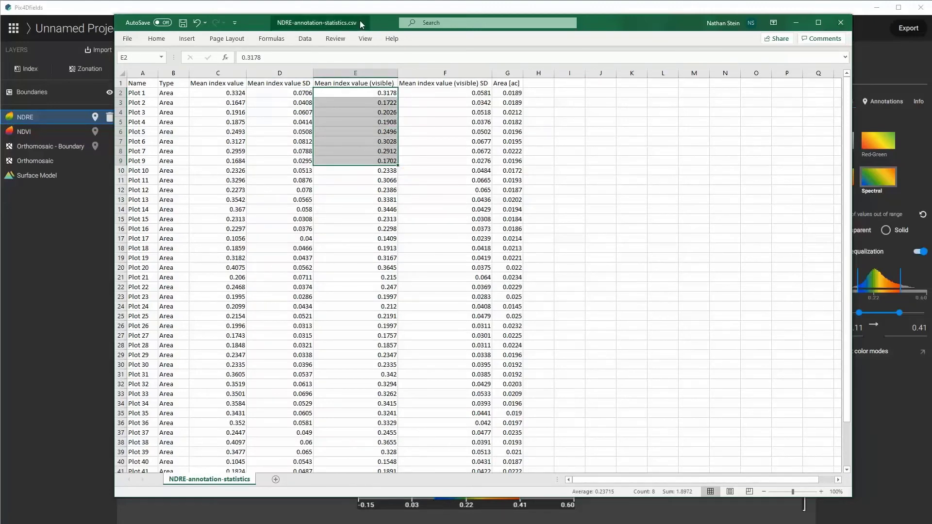
{"action": "left_click_drag", "start_coordinate": [380, 20], "coordinate": [342, 27]}
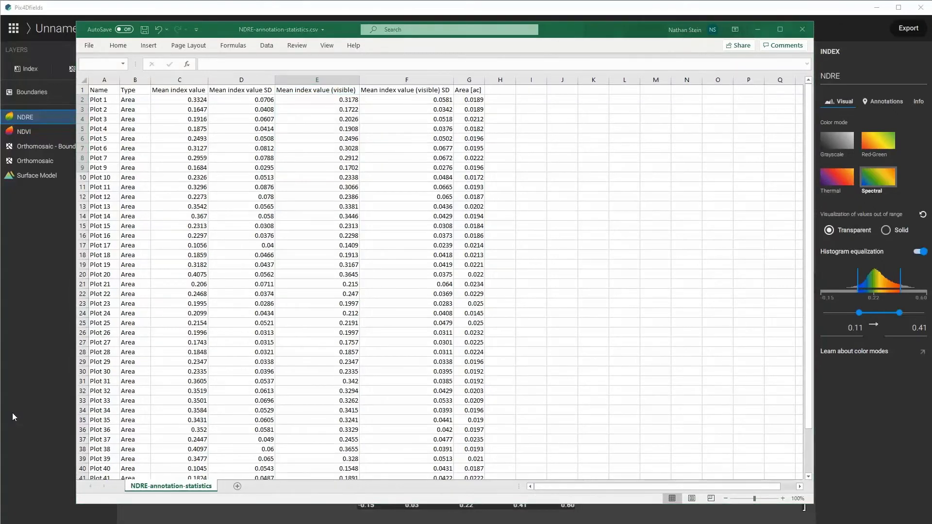
Step: Bring up the Sanborn Field Analysis.xlsx workbook to view its NDVI & NDRE bar chart
{"action": "mouse_move", "coordinate": [229, 523]}
{"action": "left_click", "coordinate": [282, 505]}
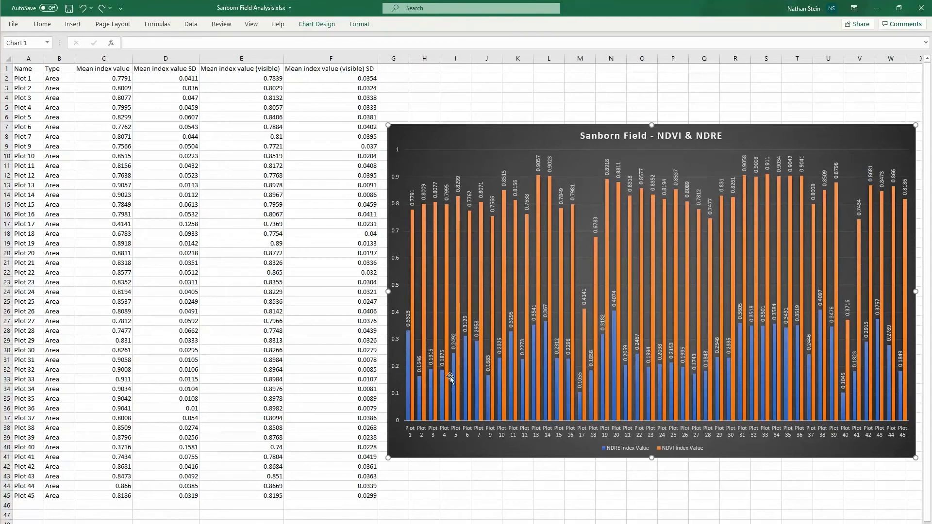